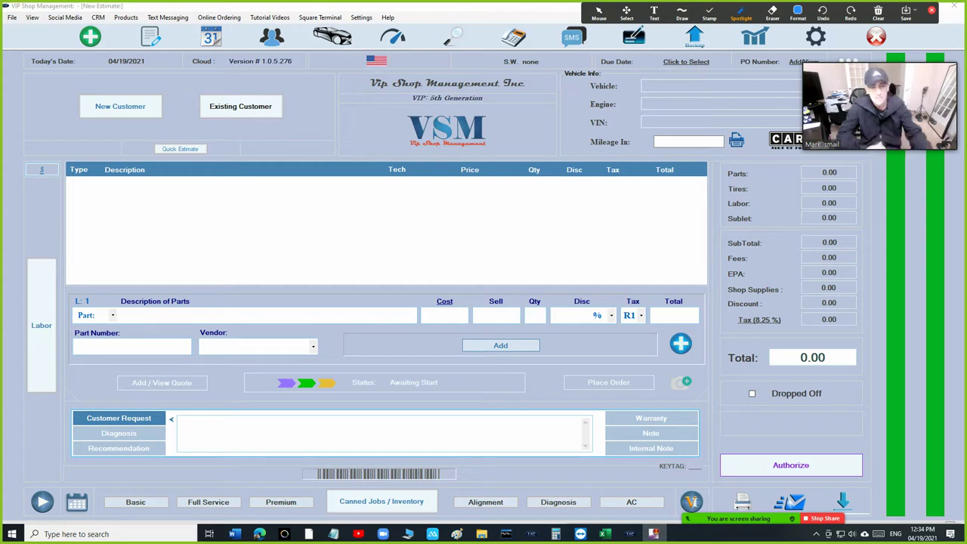
- Switch to the Test workbook in Excel, maximize its window and widen the STATE column to show its full header
left_click(605, 534)
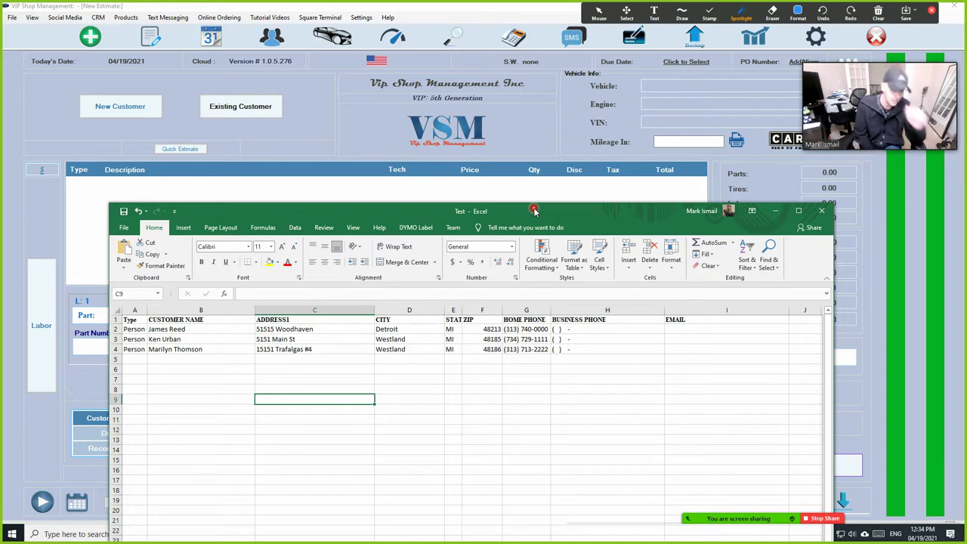
double_click(534, 211)
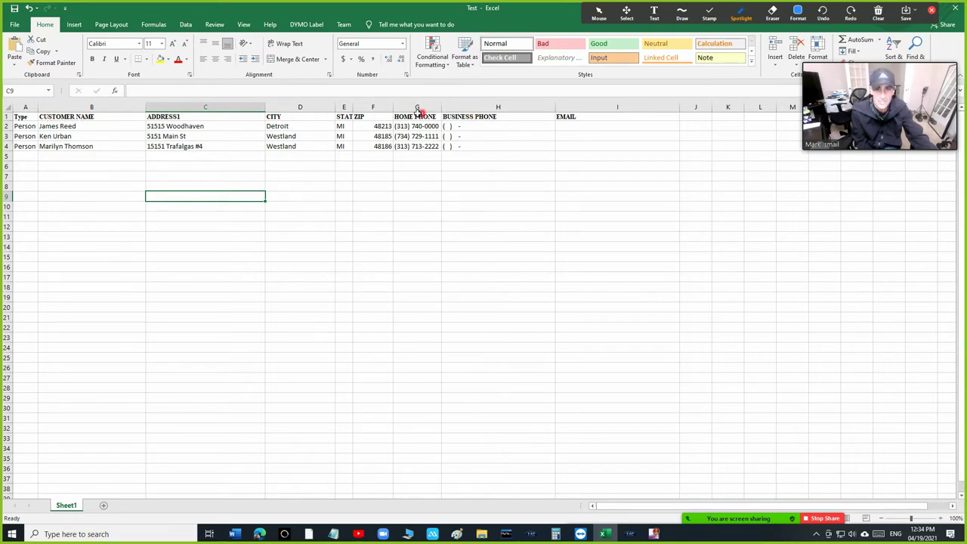
left_click_drag(353, 106, 387, 106)
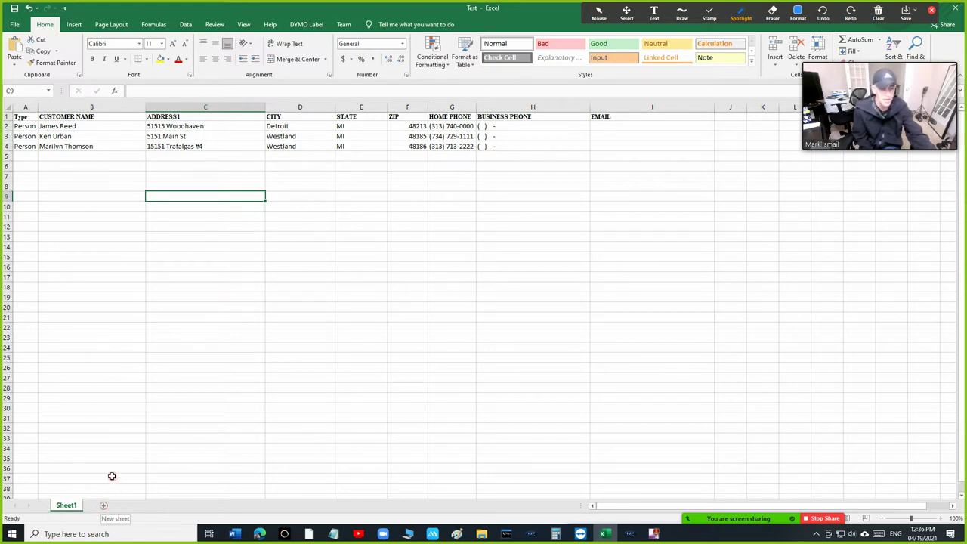
right_click(69, 508)
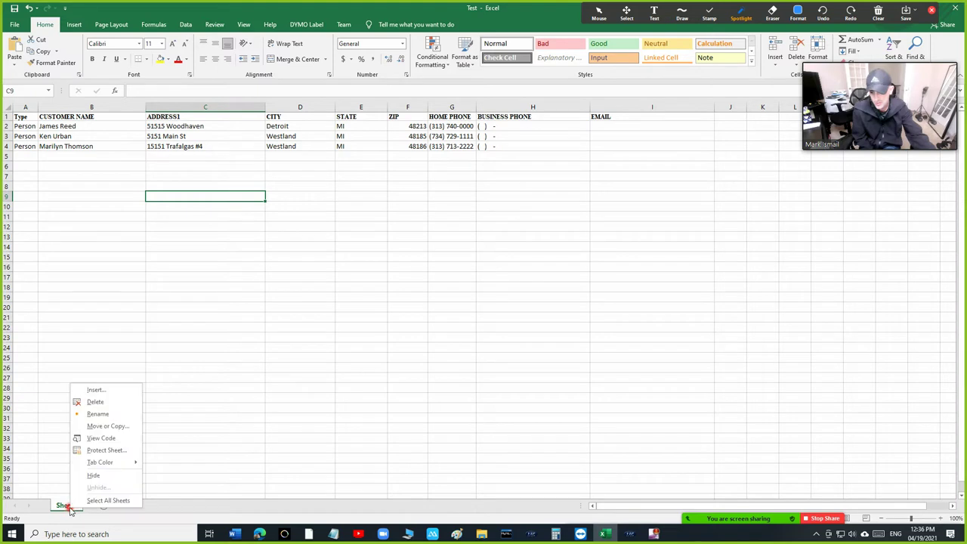
left_click(97, 414)
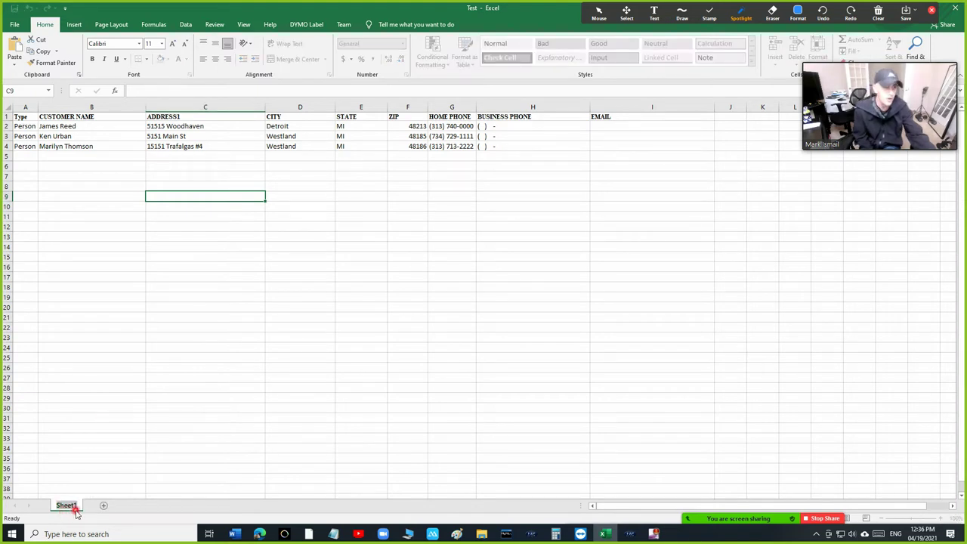
left_click(138, 456)
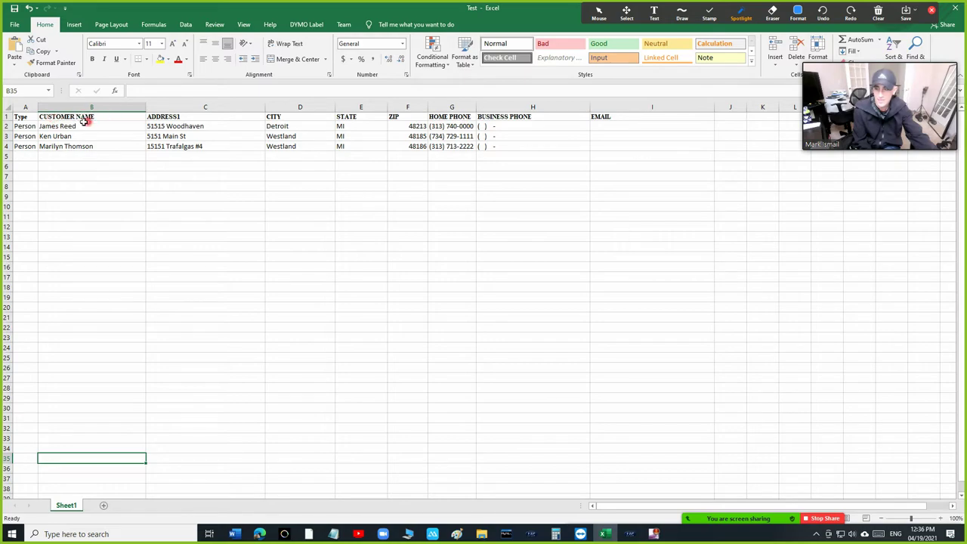
- Switch to VIP Shop Management, check for a software update and log back into the cloud database
left_click_drag(543, 19, 0, 132)
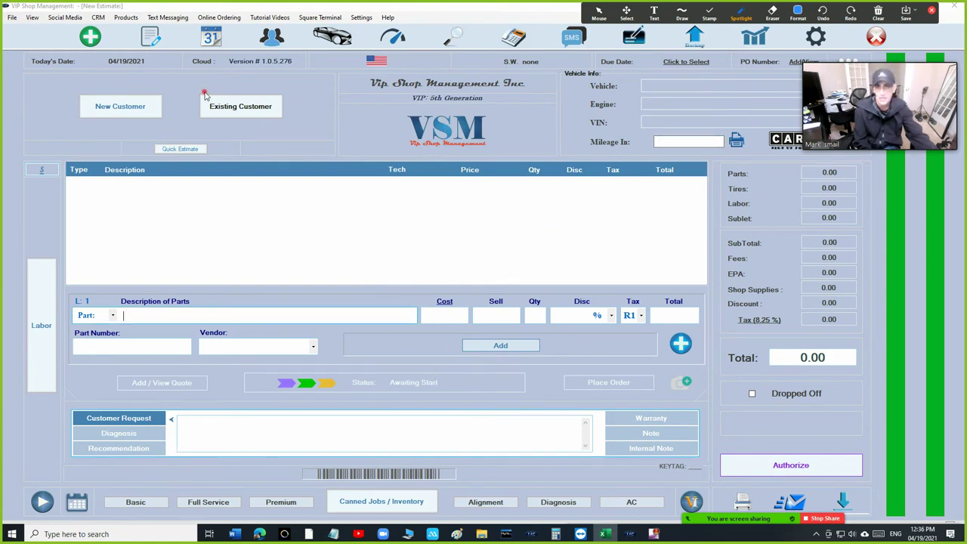
left_click(362, 19)
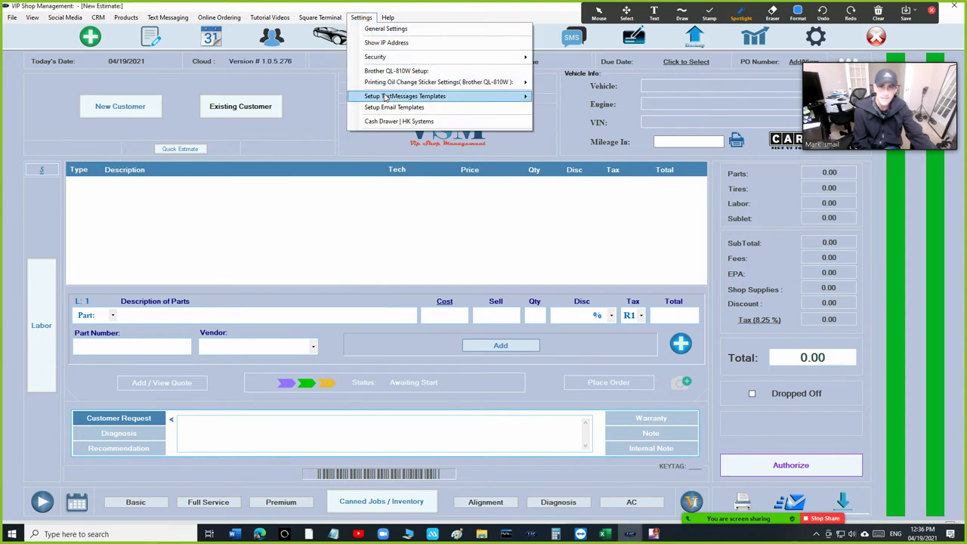
mouse_move(385, 99)
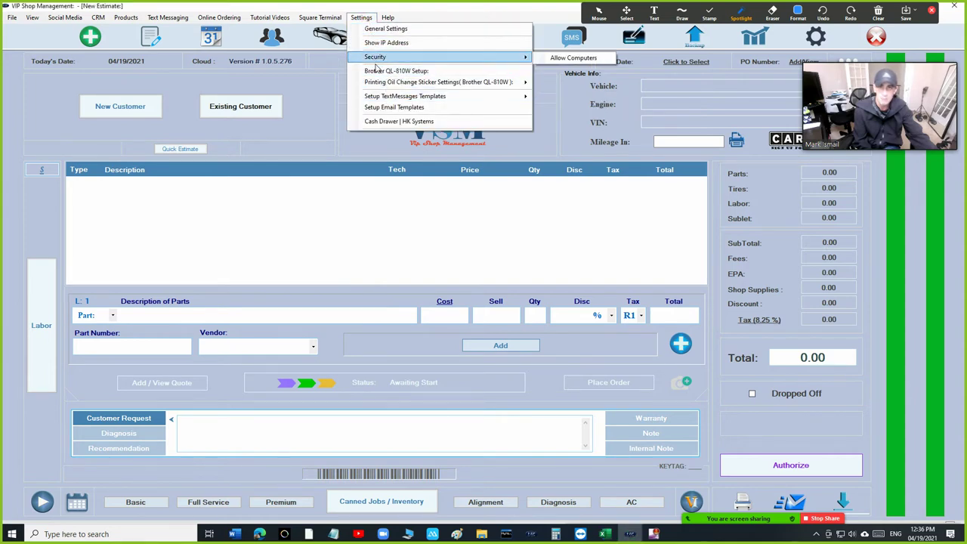
left_click(388, 17)
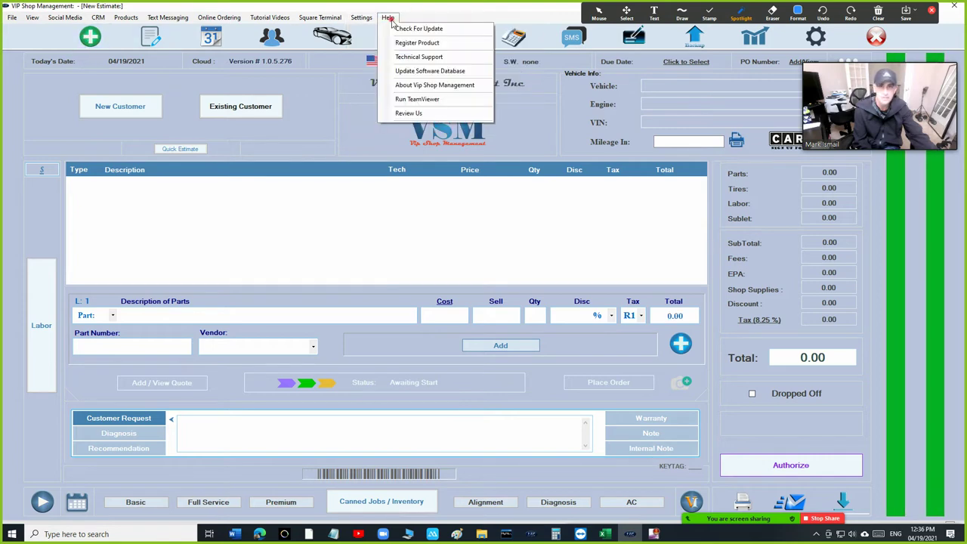
left_click(399, 31)
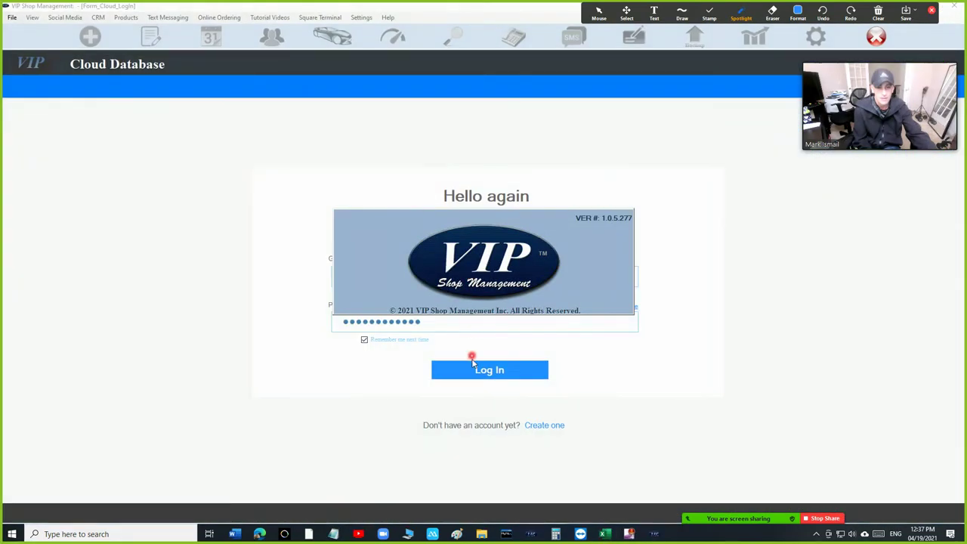
left_click(488, 376)
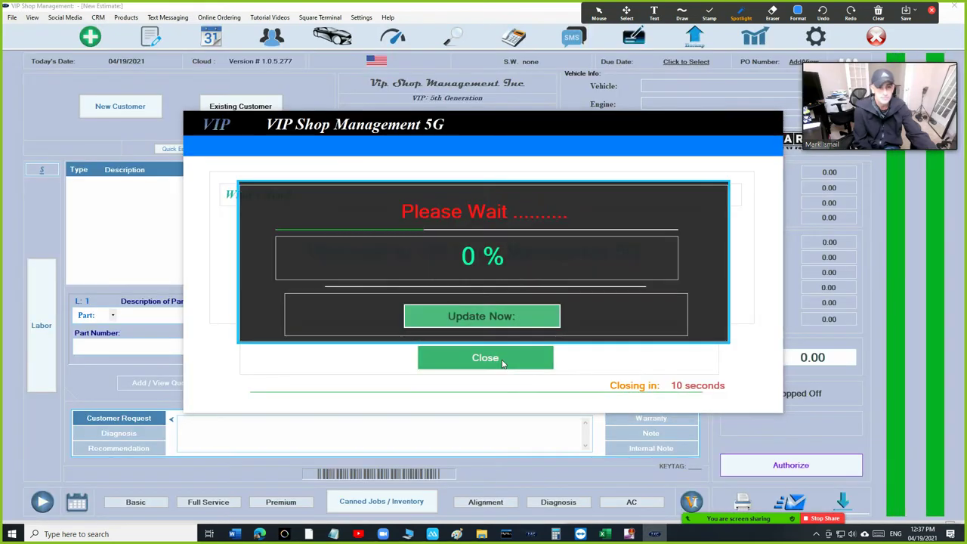
left_click(501, 358)
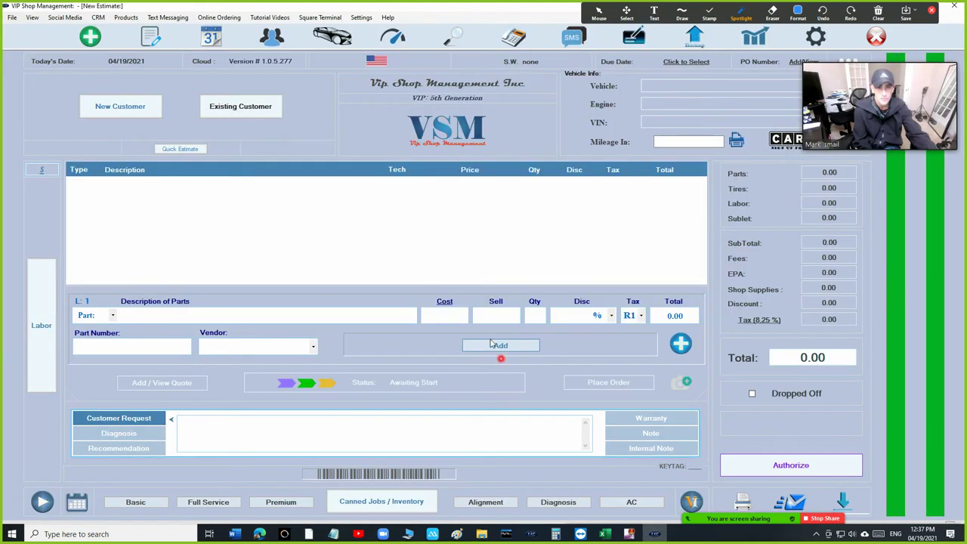
- Open the import of customers from an Excel file and compare its required headers with the Test workbook's columns
left_click(361, 19)
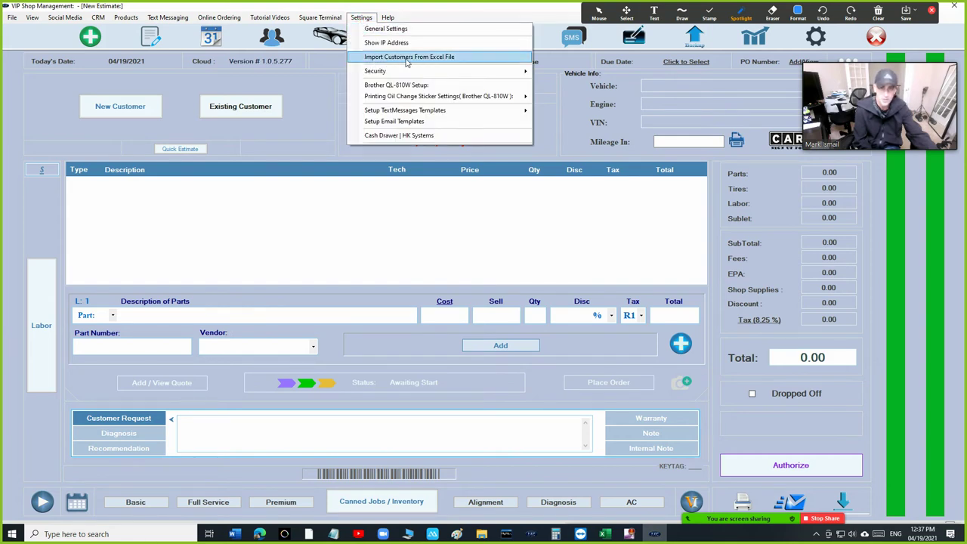
left_click(437, 57)
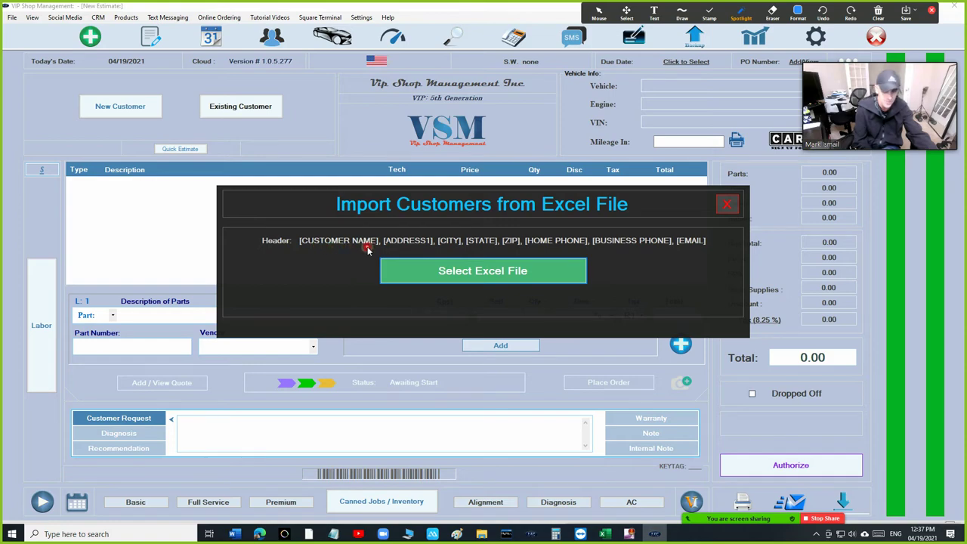
key("alt+Tab")
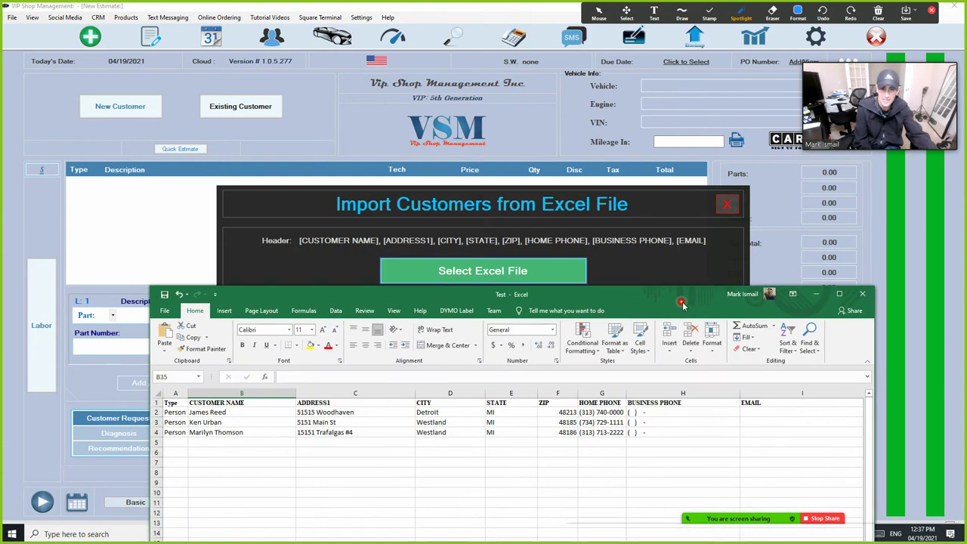
left_click_drag(683, 304, 878, 311)
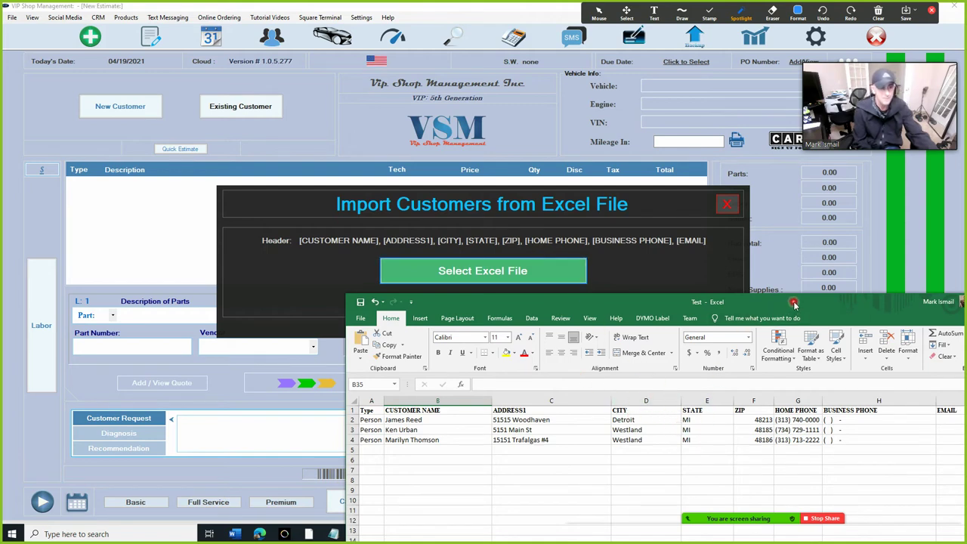
left_click_drag(795, 304, 481, 343)
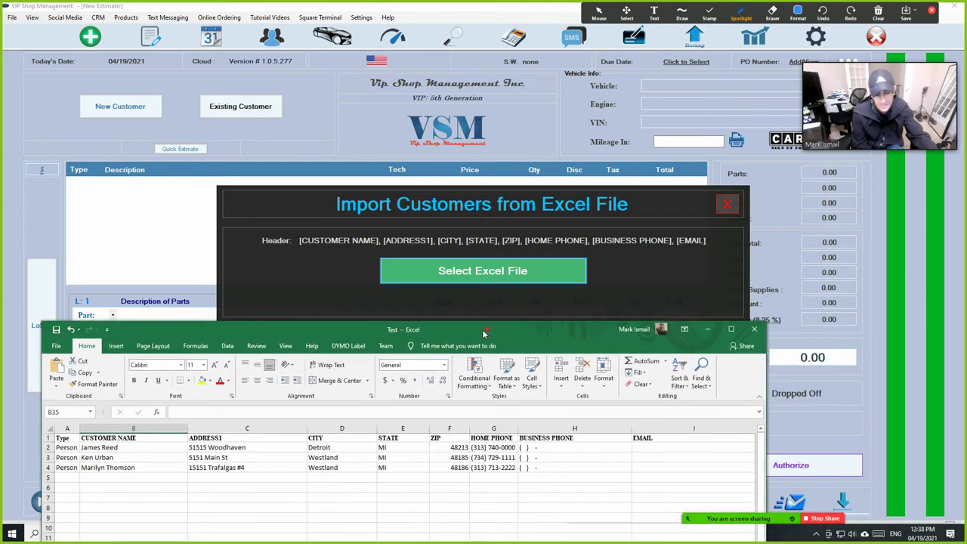
key("super+Down")
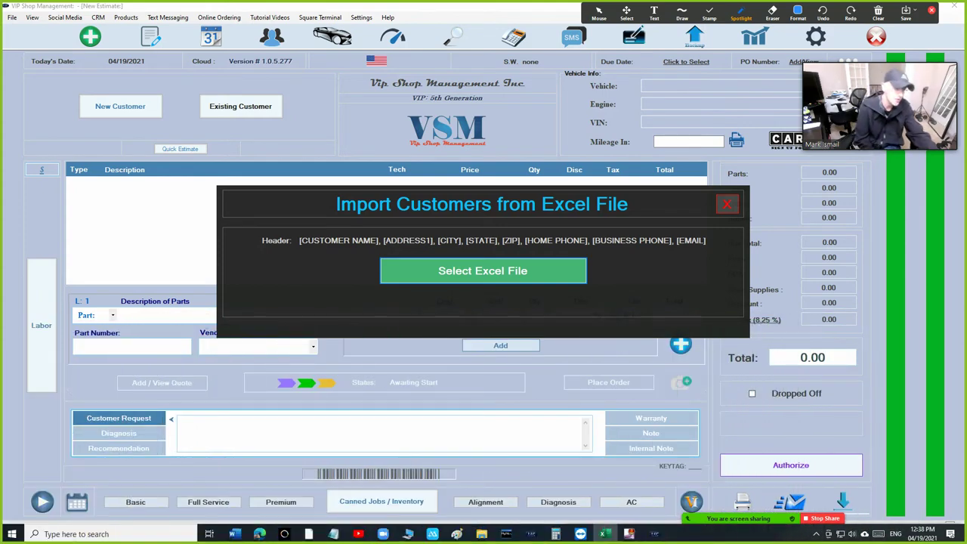
- Import the customers from the Test Excel file on the Desktop
left_click(511, 273)
scroll(506, 278, "down", 10)
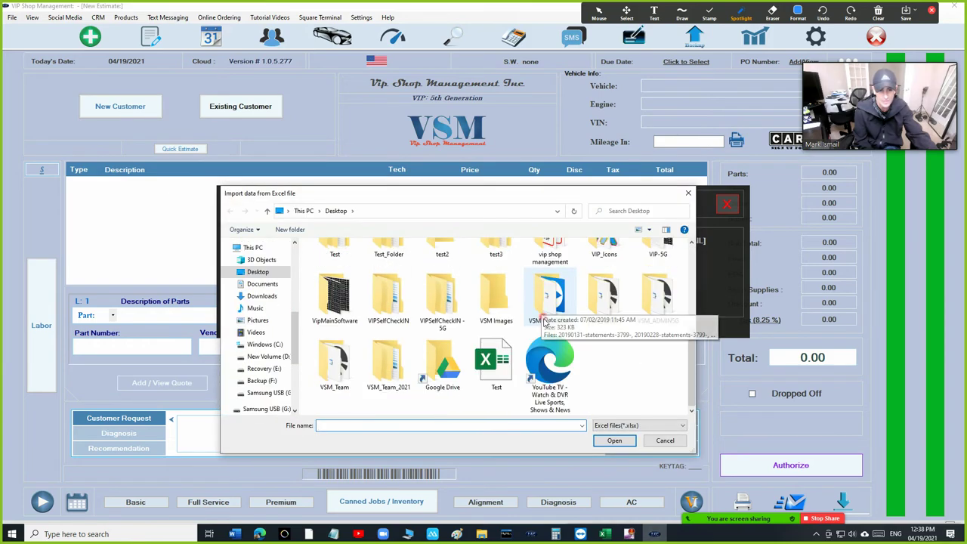
left_click(496, 364)
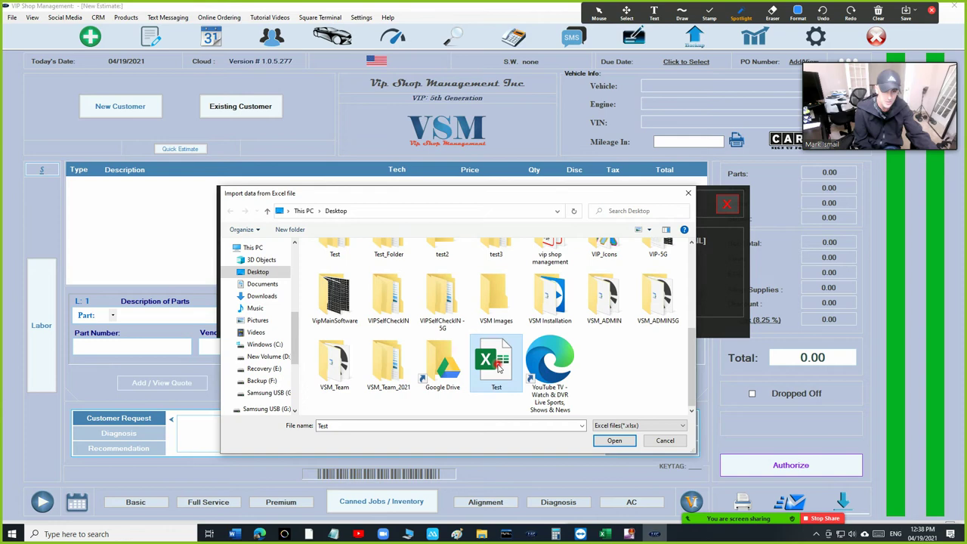
left_click(611, 443)
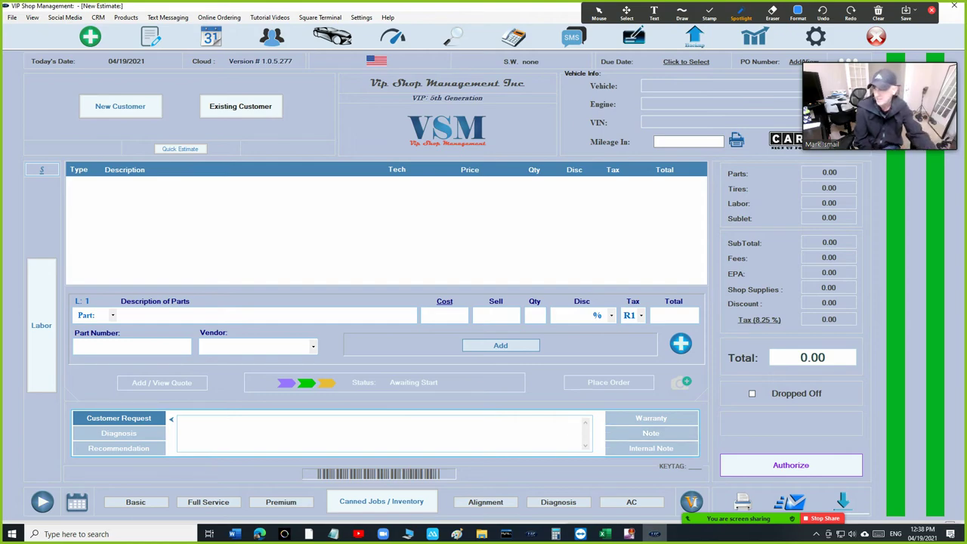
- Review the Test workbook's rows, check the end of the full customers list for the imported records and close the list
left_click(605, 533)
left_click_drag(238, 224, 493, 150)
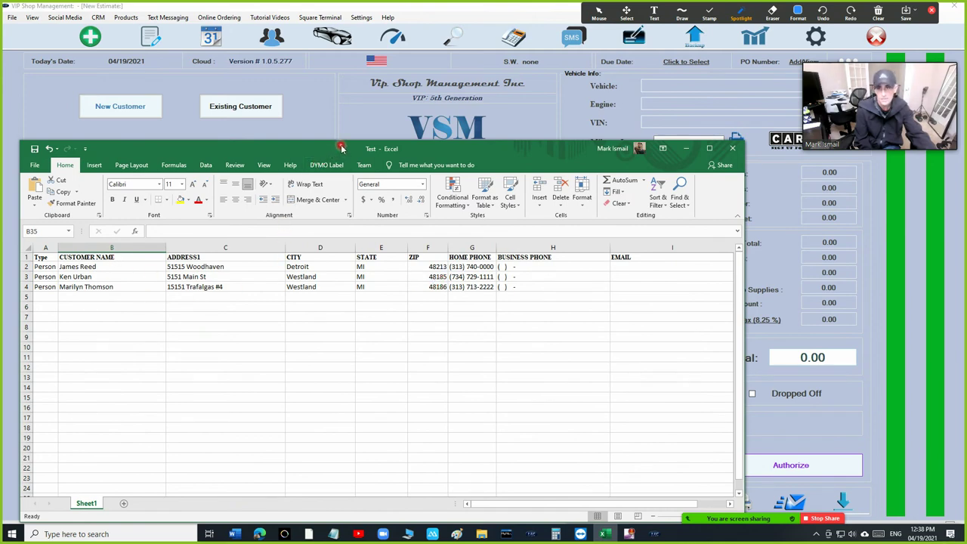
left_click(23, 38)
left_click(150, 37)
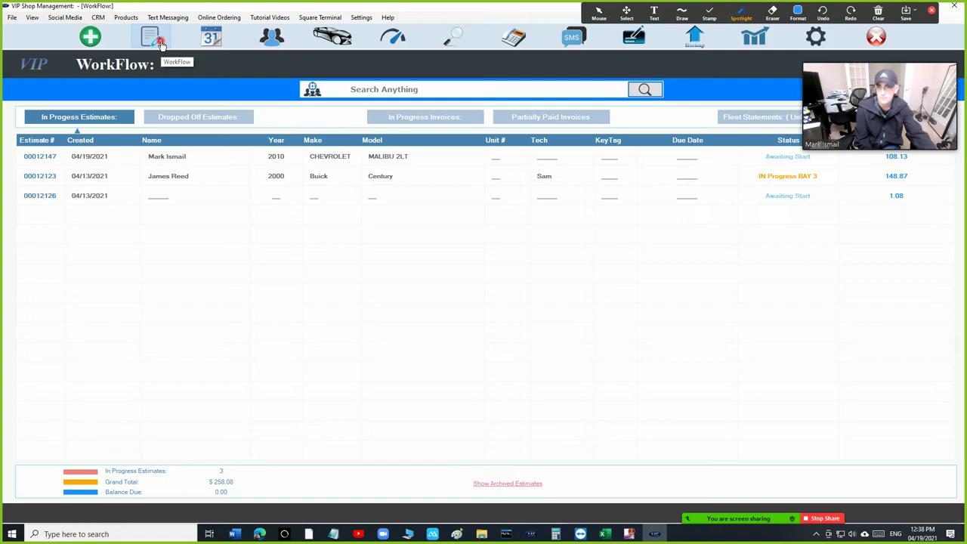
left_click(273, 40)
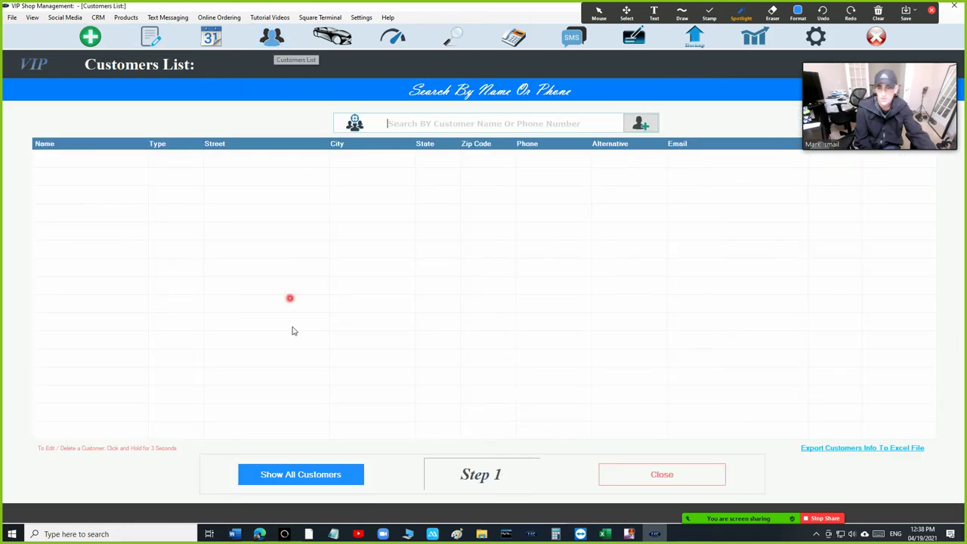
left_click(304, 483)
scroll(514, 378, "down", 10)
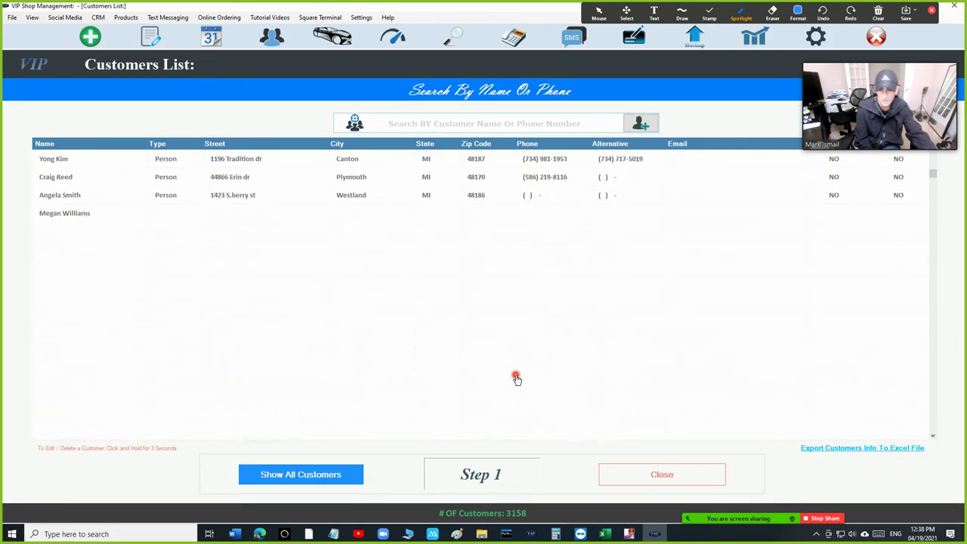
scroll(543, 418, "down", 15)
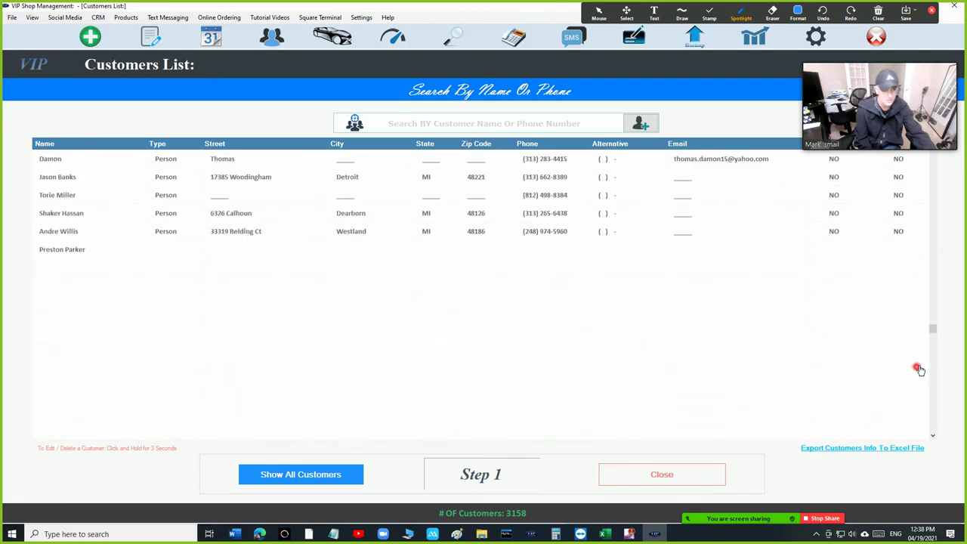
left_click_drag(931, 377, 934, 424)
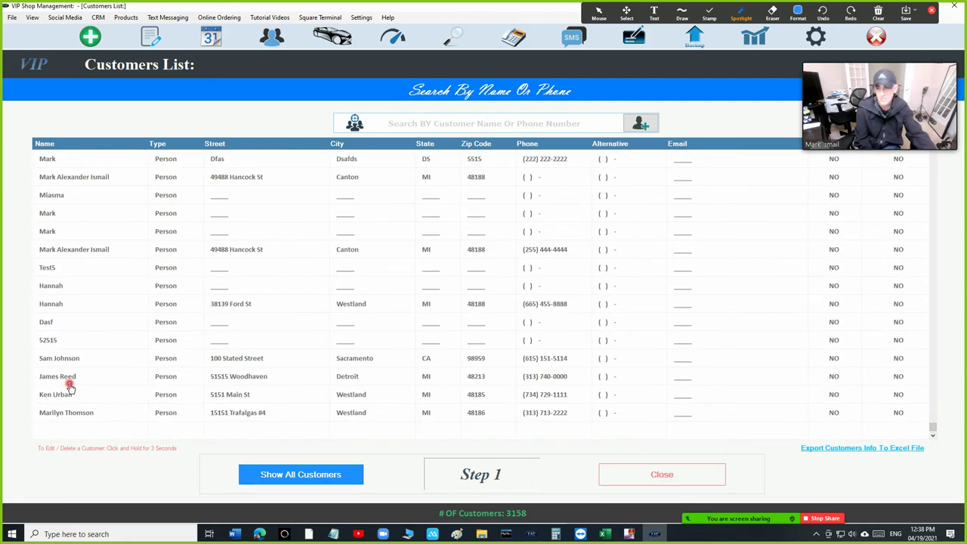
left_click(648, 479)
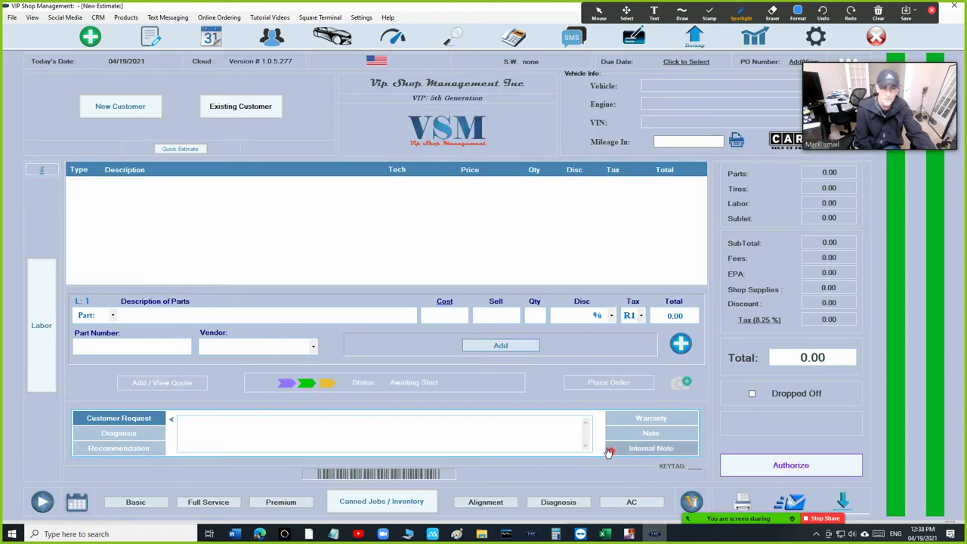